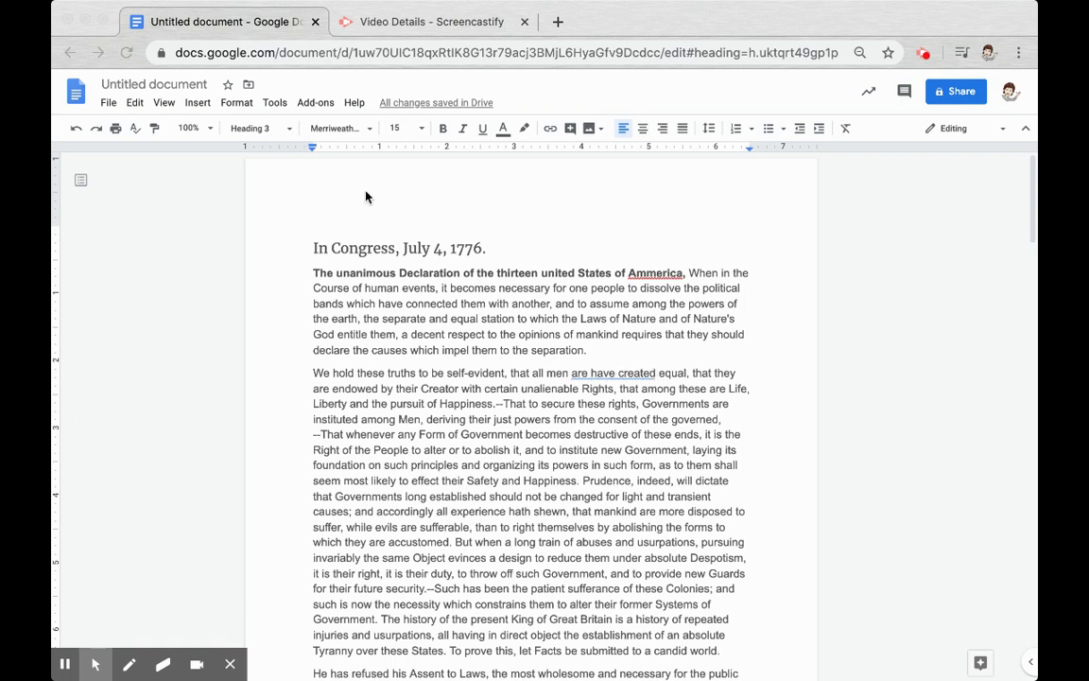
- Turn off Show spelling suggestions under Tools > Spelling and grammar
click(274, 106)
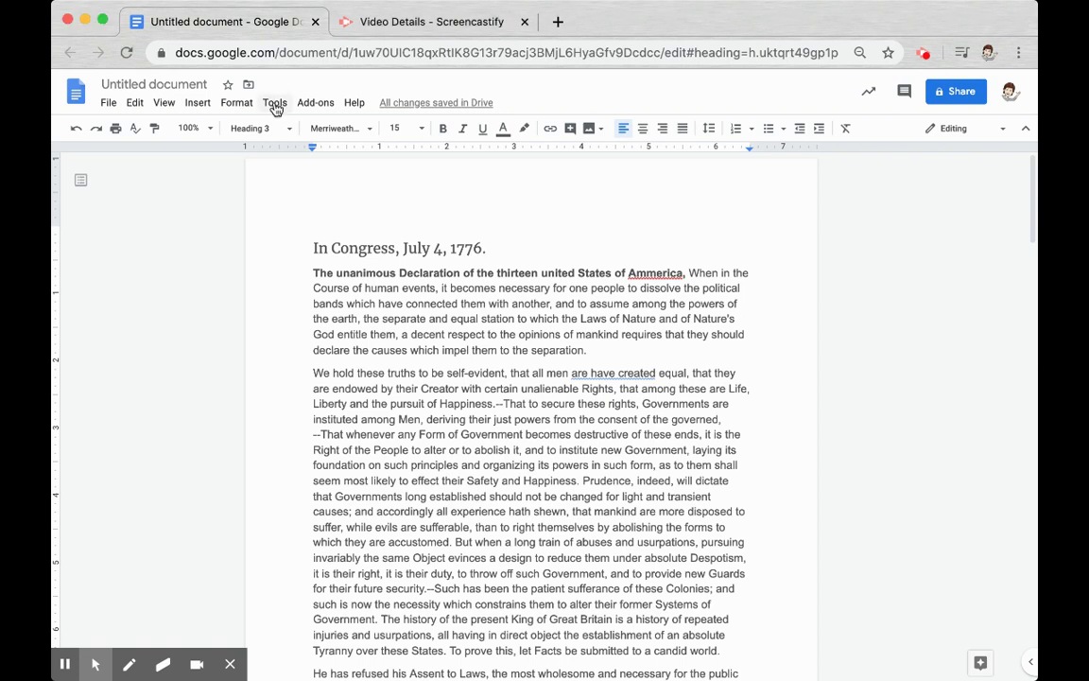
click(275, 107)
mouse_move(334, 126)
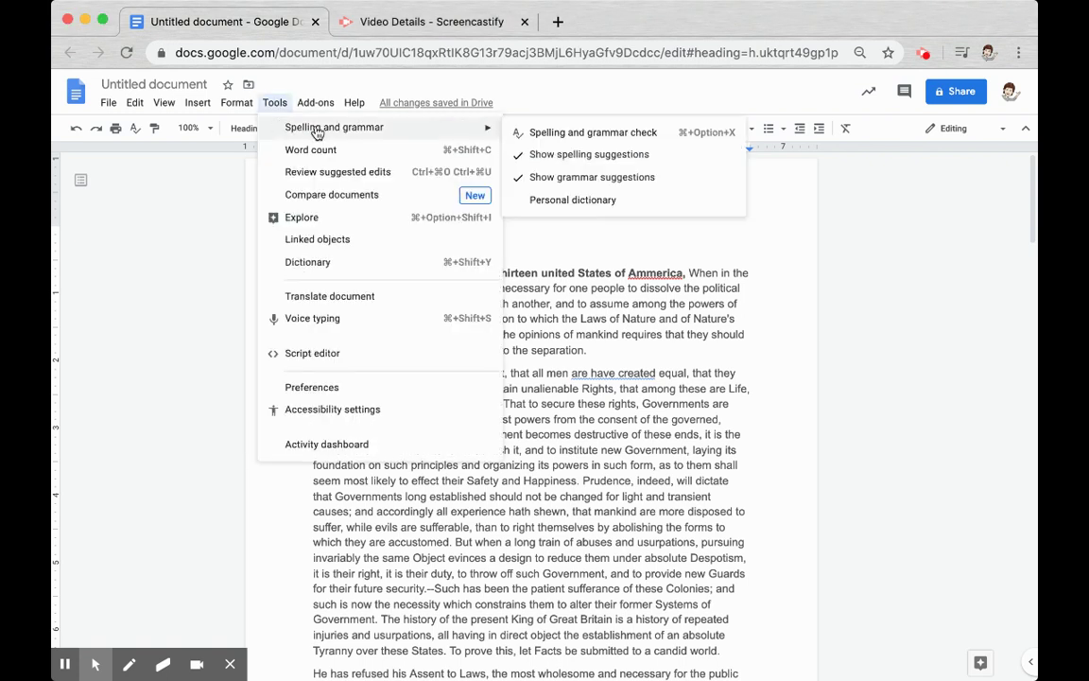
click(564, 159)
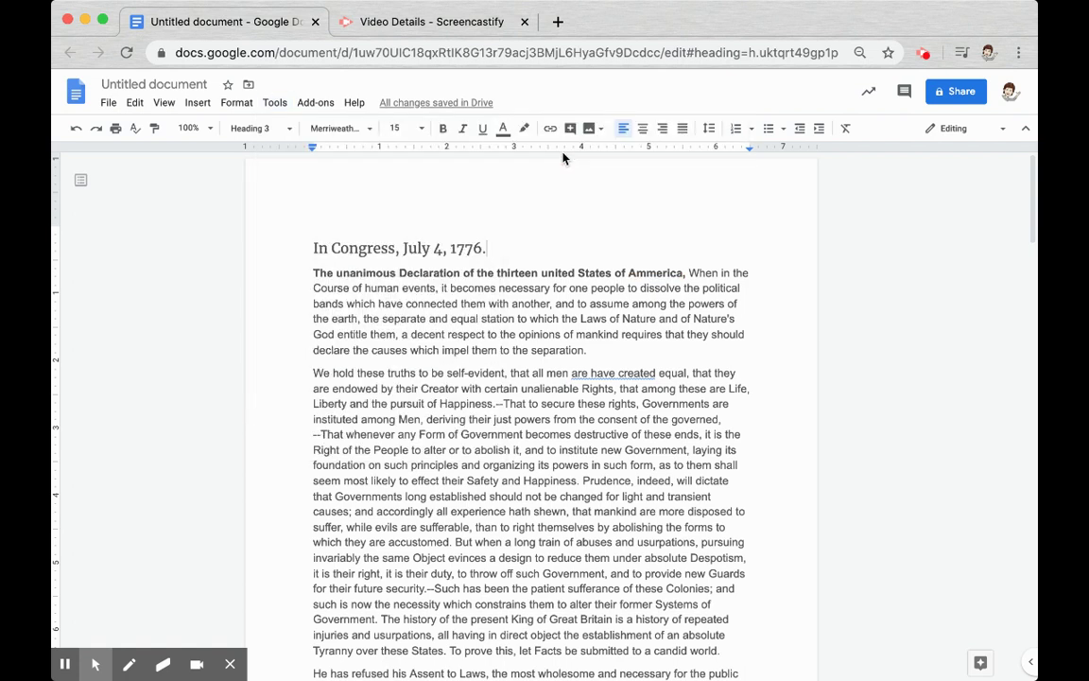
- Turn off grammar suggestions, then turn spelling suggestions back on so 'Ammerica' is flagged
click(275, 102)
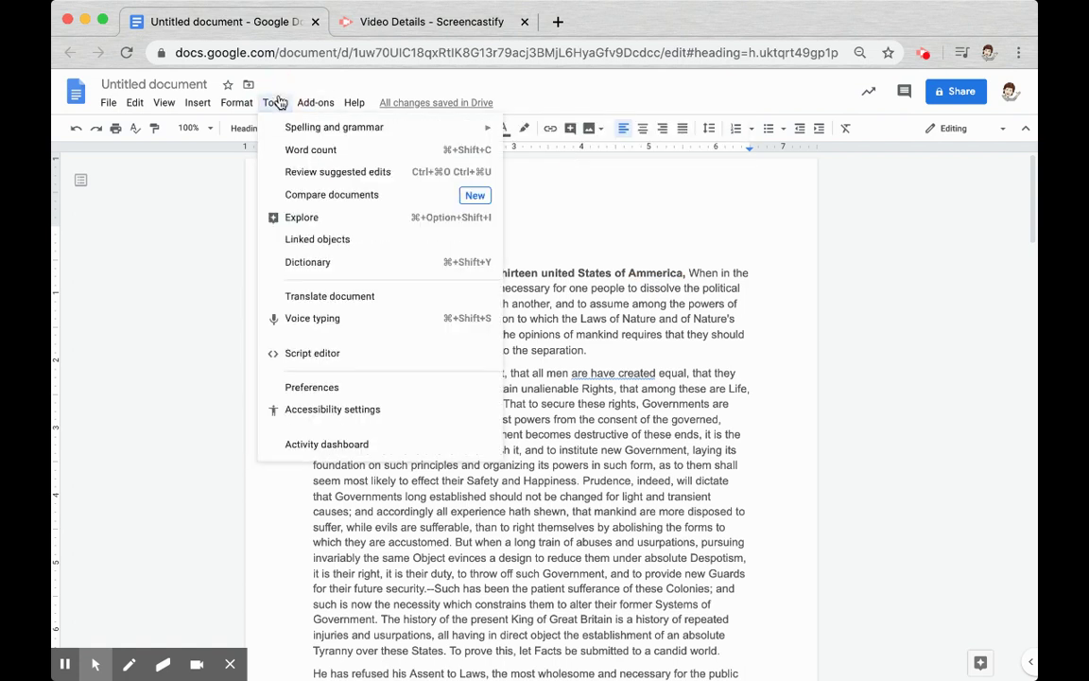
click(516, 174)
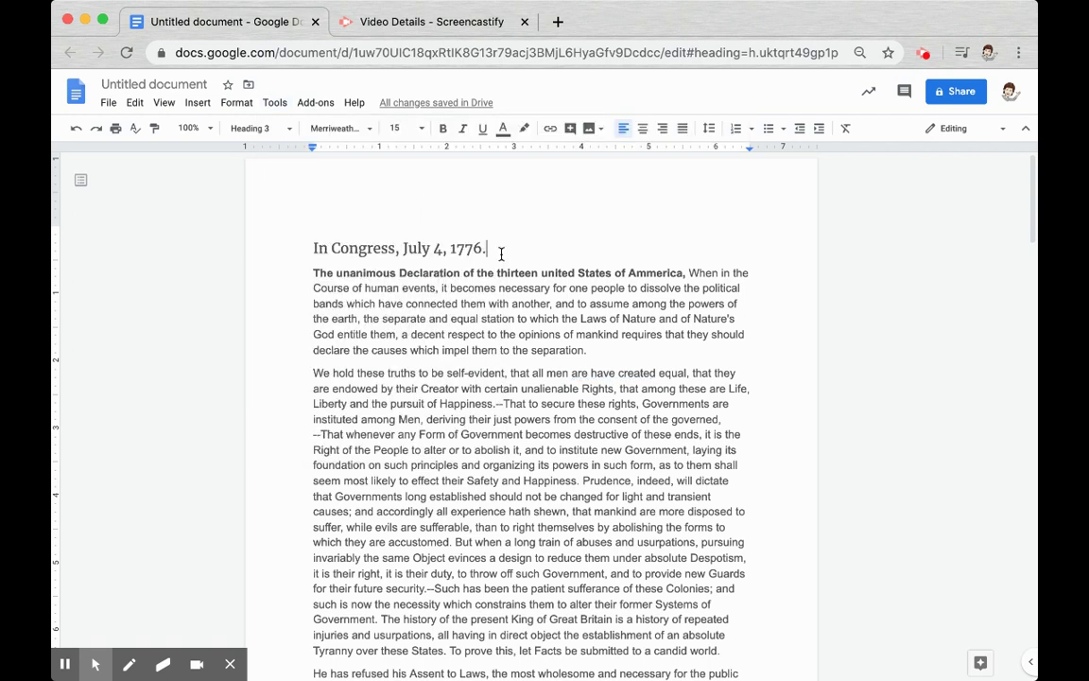
click(275, 102)
mouse_move(356, 127)
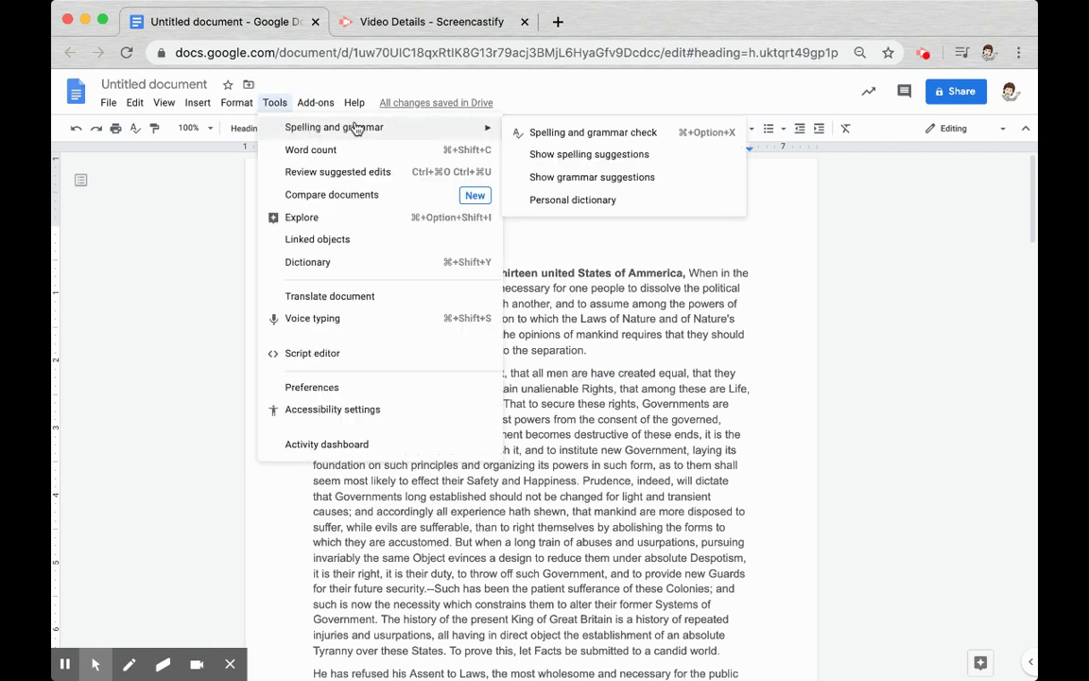
click(540, 154)
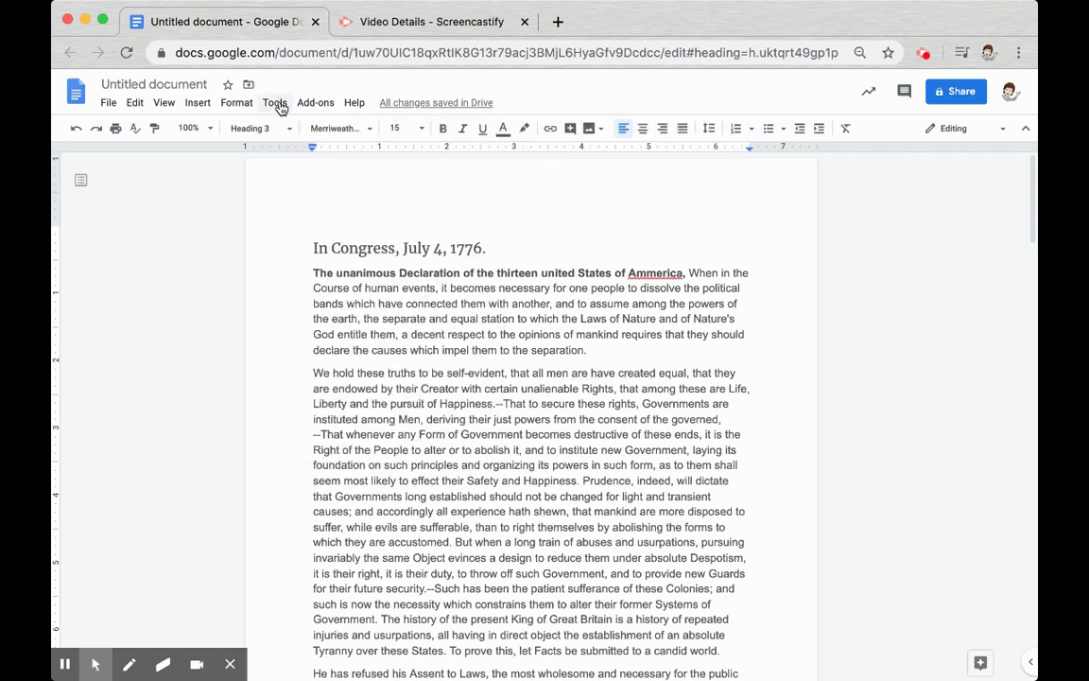